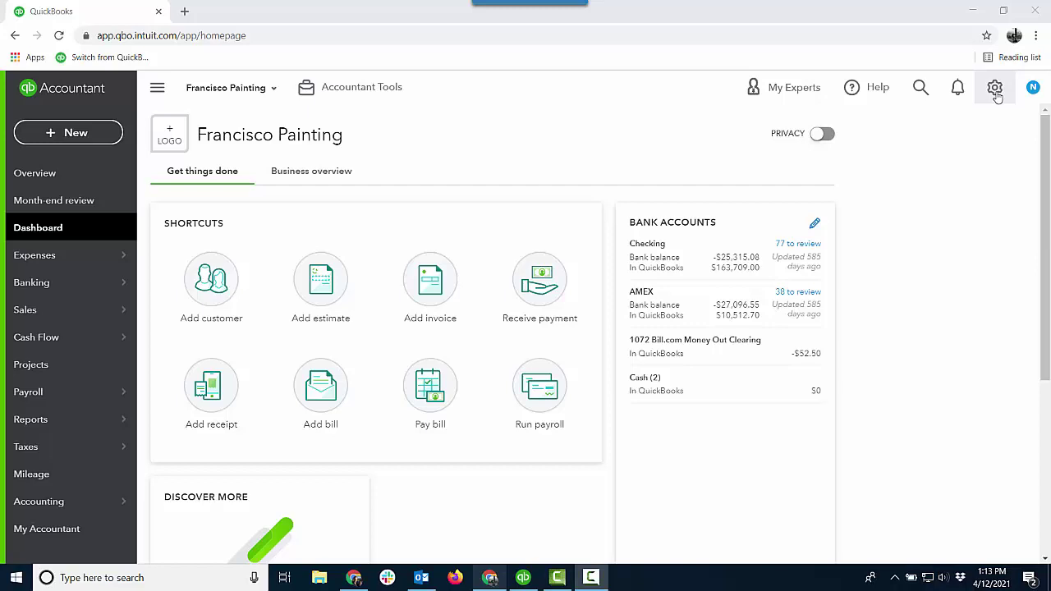
# Open the list of recurring transactions.
pyautogui.click(994, 89)
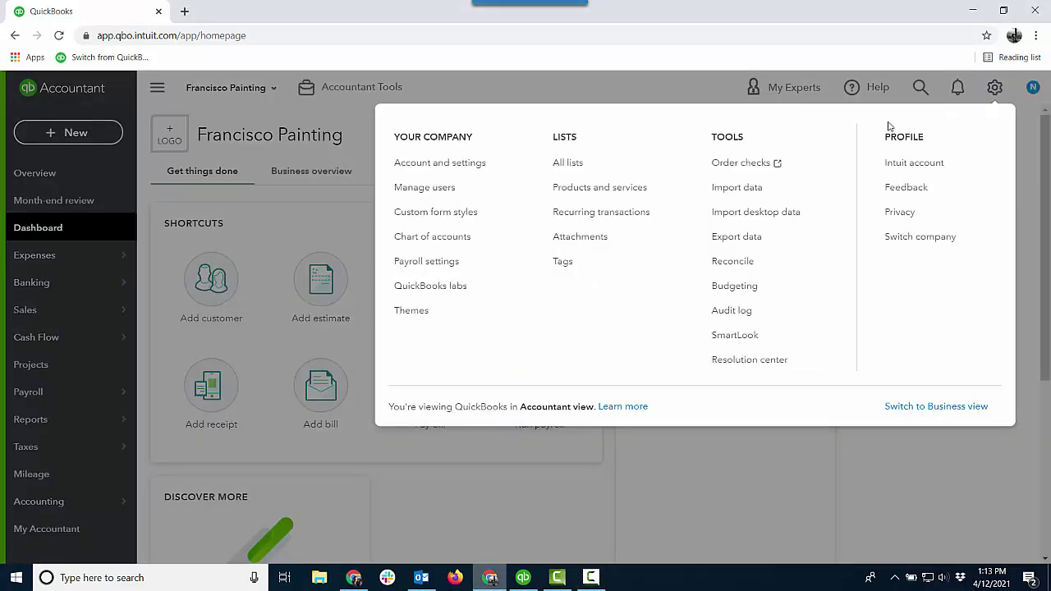
pyautogui.click(586, 215)
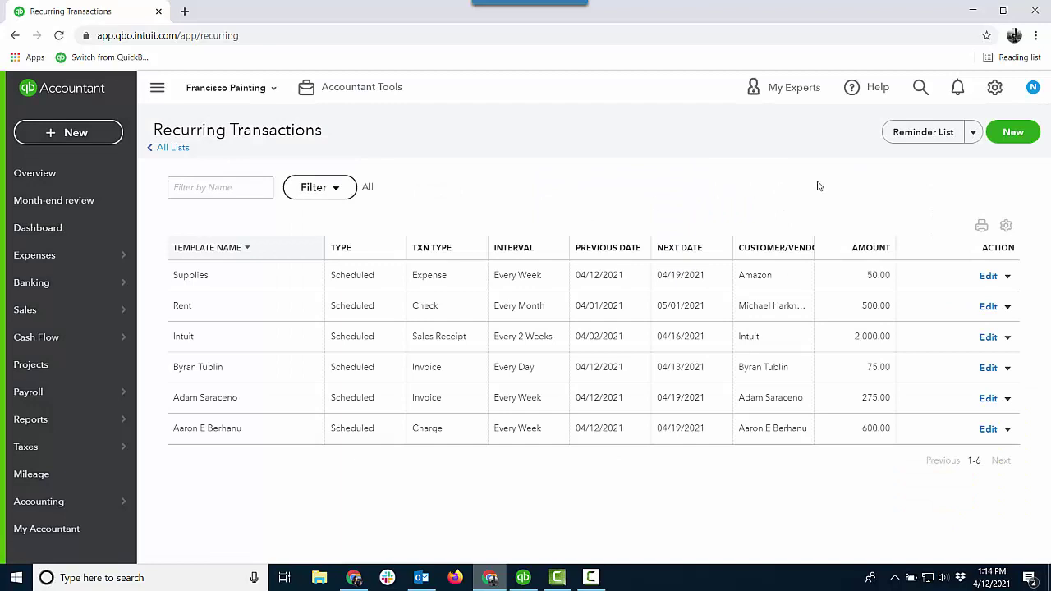
# Review the transaction types offered for a new recurring template, and cancel without creating one.
pyautogui.click(1012, 138)
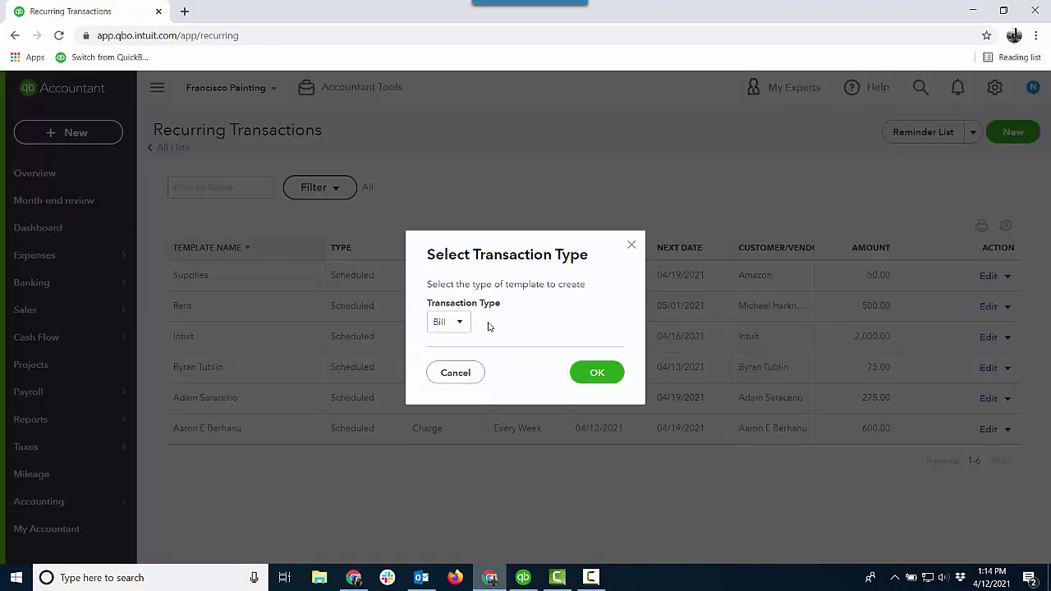
pyautogui.click(464, 324)
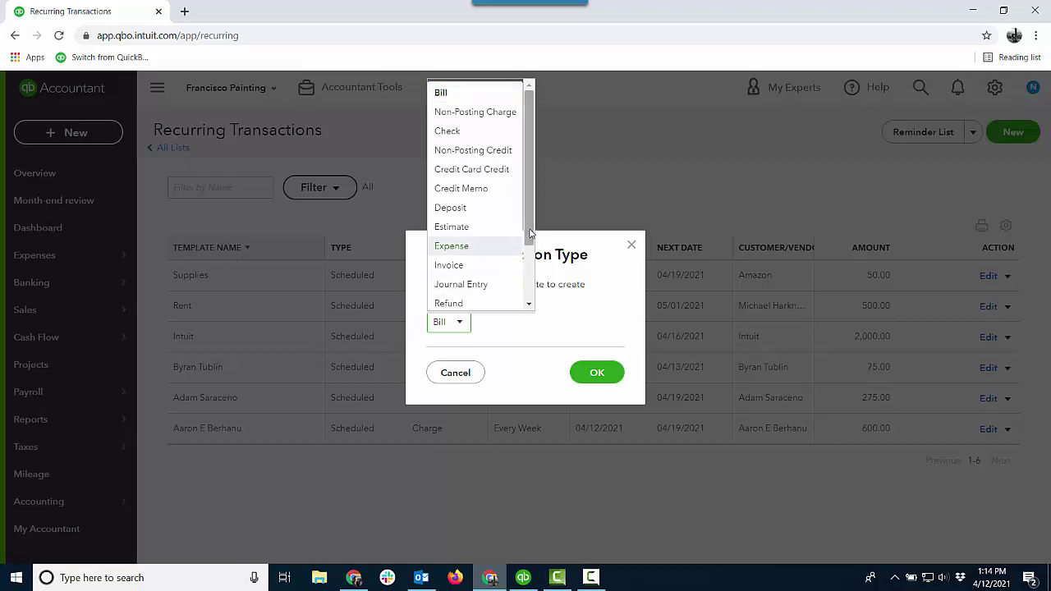
pyautogui.scroll(-2, 529, 234)
pyautogui.scroll(2, 526, 216)
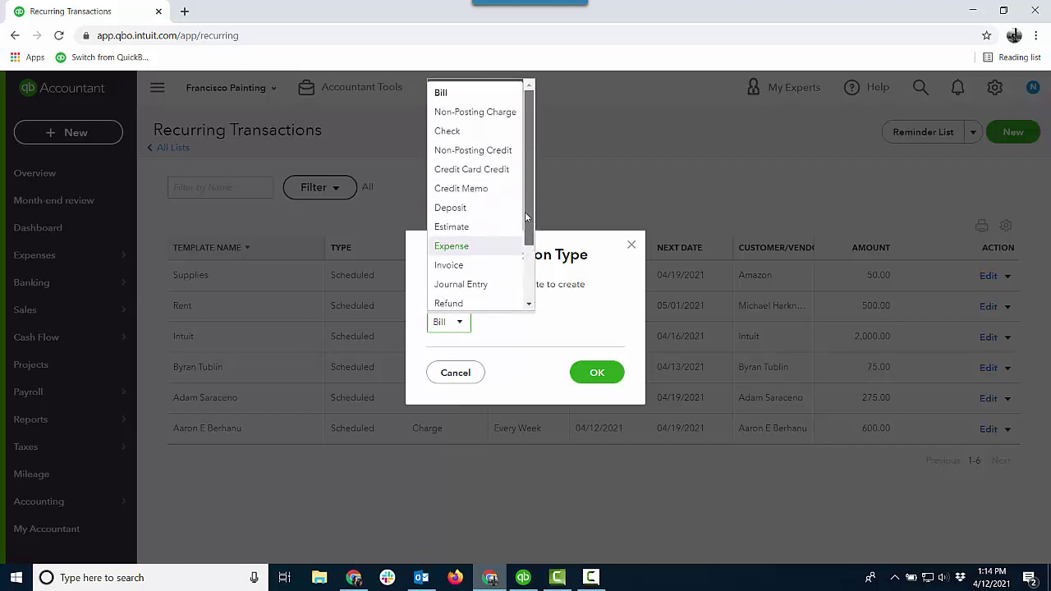
pyautogui.click(625, 180)
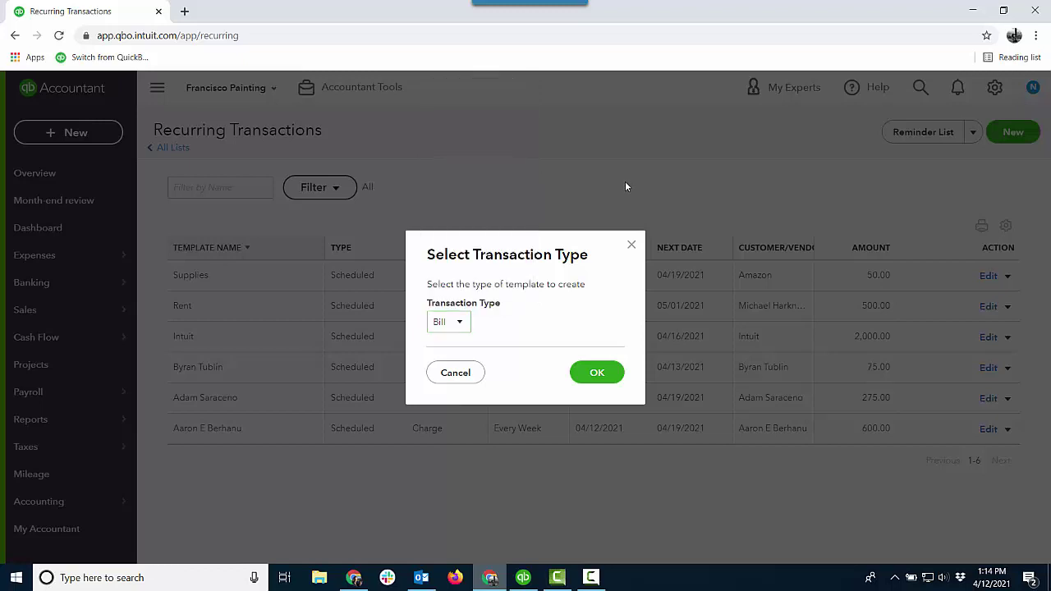
pyautogui.click(455, 373)
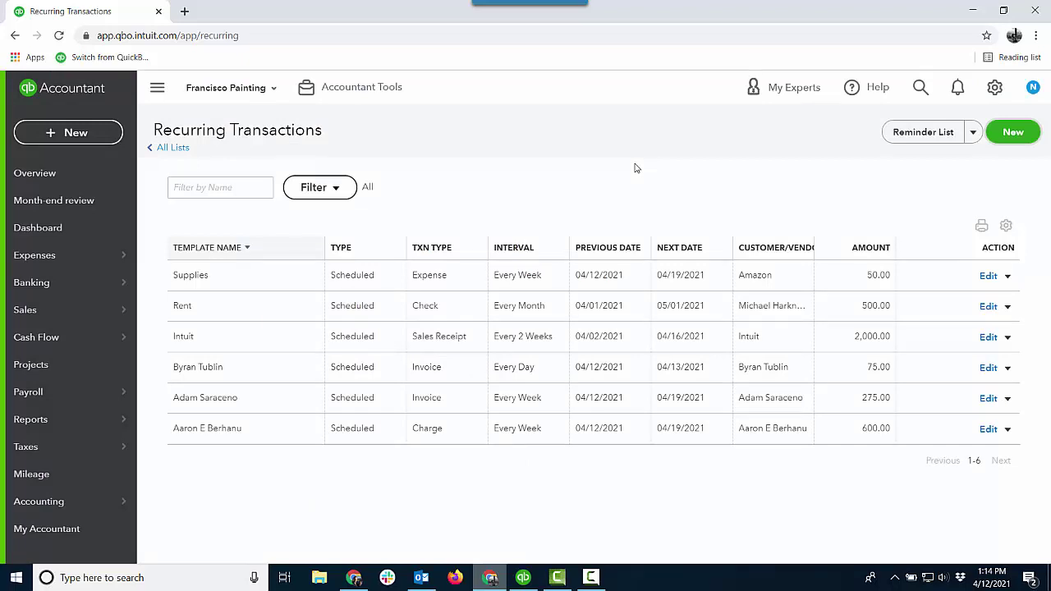
# Open the Supplies recurring expense template for editing and set its start date to 04/13/2021.
pyautogui.click(986, 277)
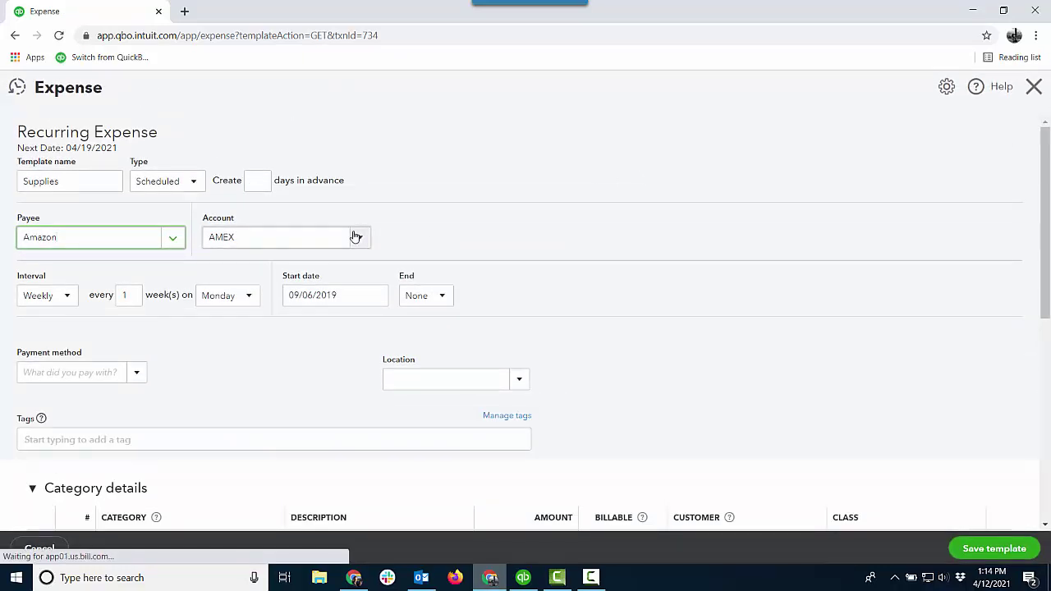
pyautogui.click(374, 301)
pyautogui.moveTo(338, 295); pyautogui.dragTo(272, 299)
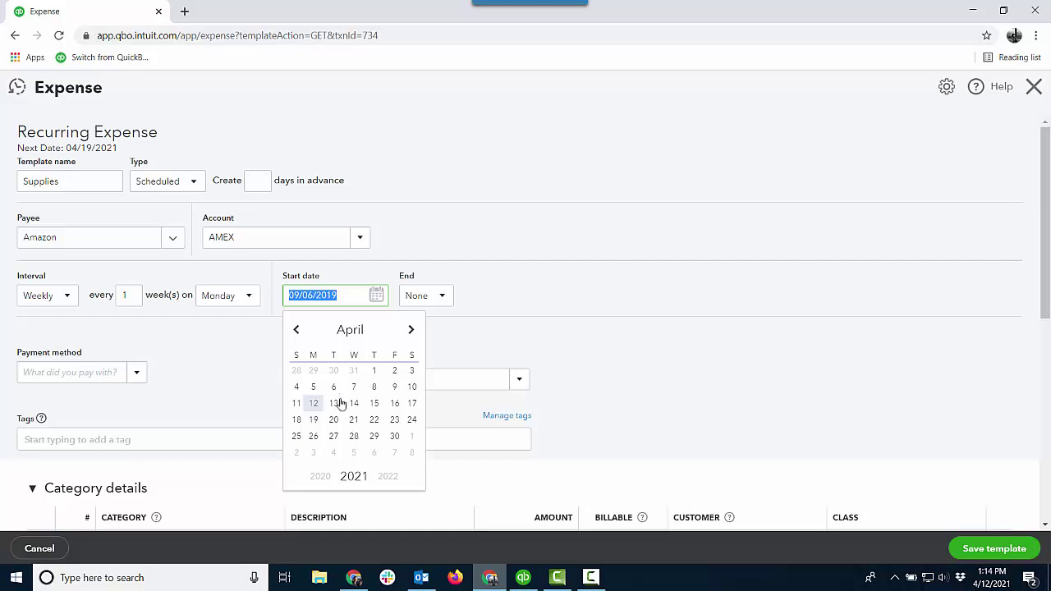
pyautogui.click(335, 403)
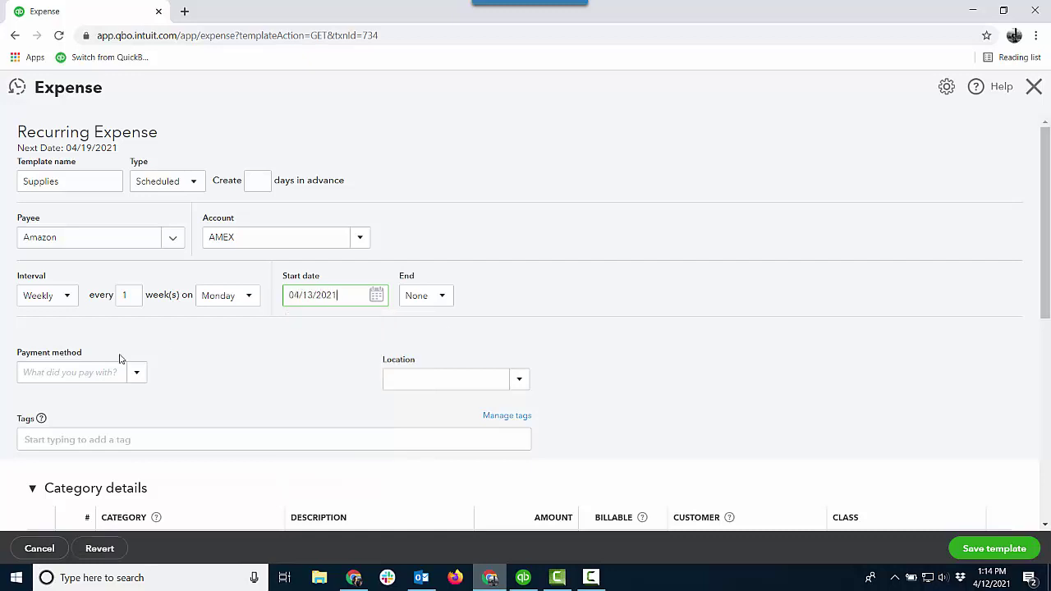
# Review the interval options and category details of the Supplies recurring expense, and leave it without saving.
pyautogui.click(68, 300)
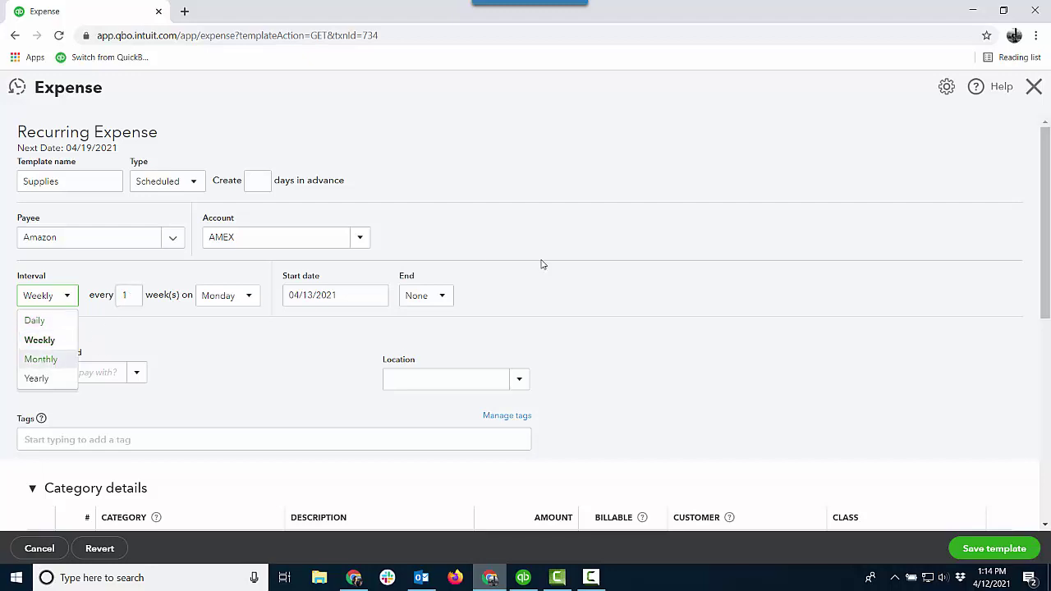
pyautogui.click(594, 277)
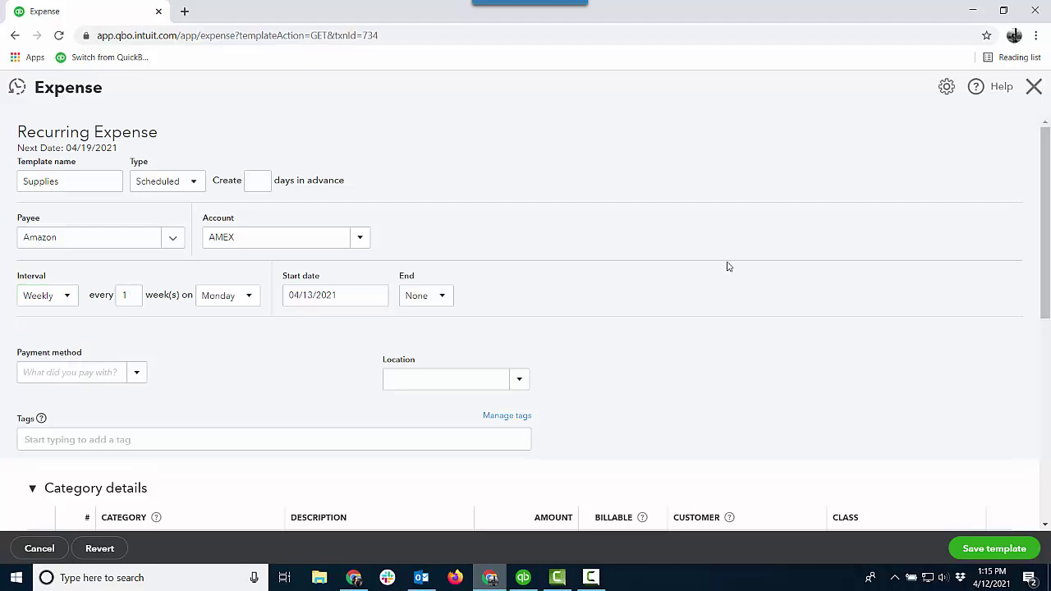
pyautogui.moveTo(1047, 238); pyautogui.dragTo(1048, 355)
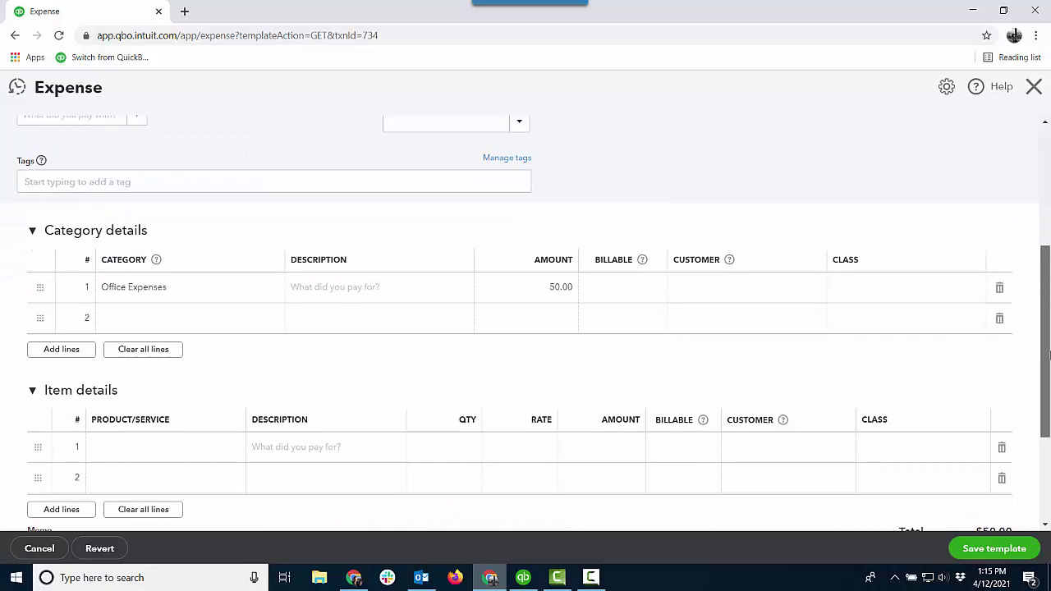
pyautogui.moveTo(1048, 356); pyautogui.dragTo(1048, 236)
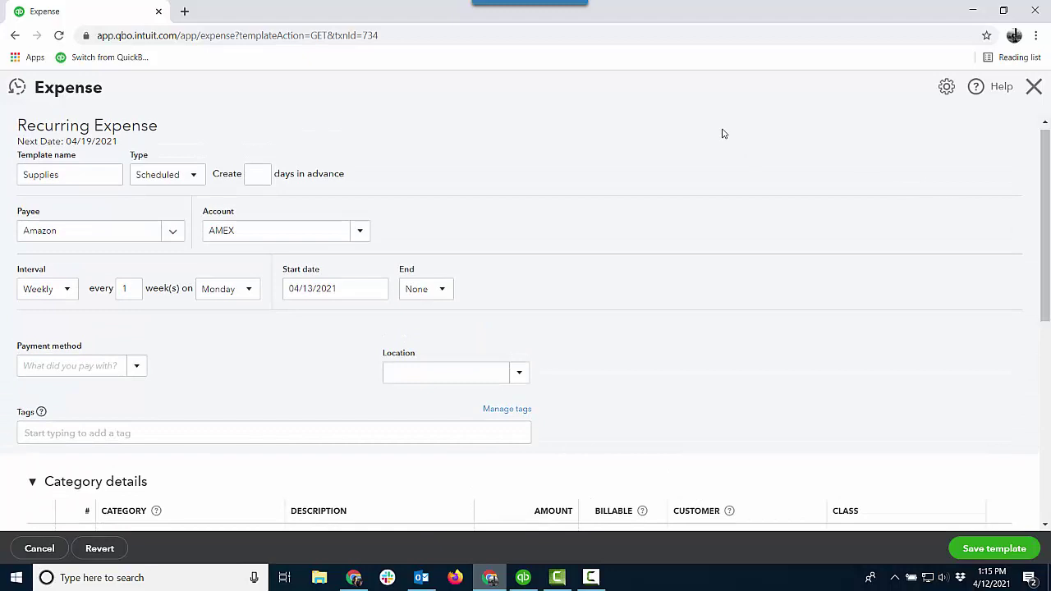
pyautogui.click(38, 548)
pyautogui.click(605, 339)
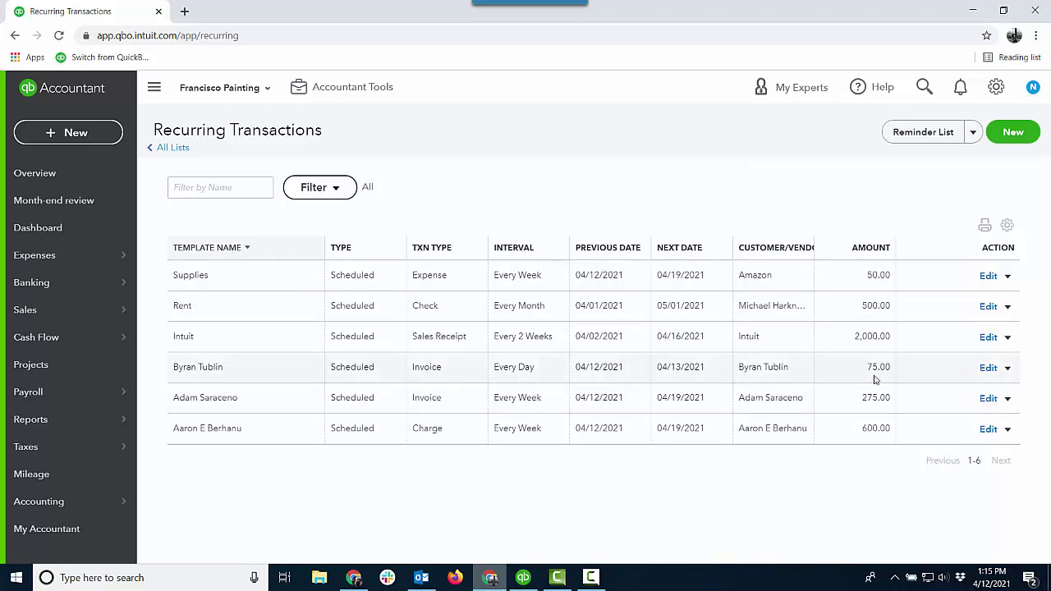
# In the daily recurring invoice template, enable including unbilled charges and automatically sending emails, and leave without saving.
pyautogui.click(988, 368)
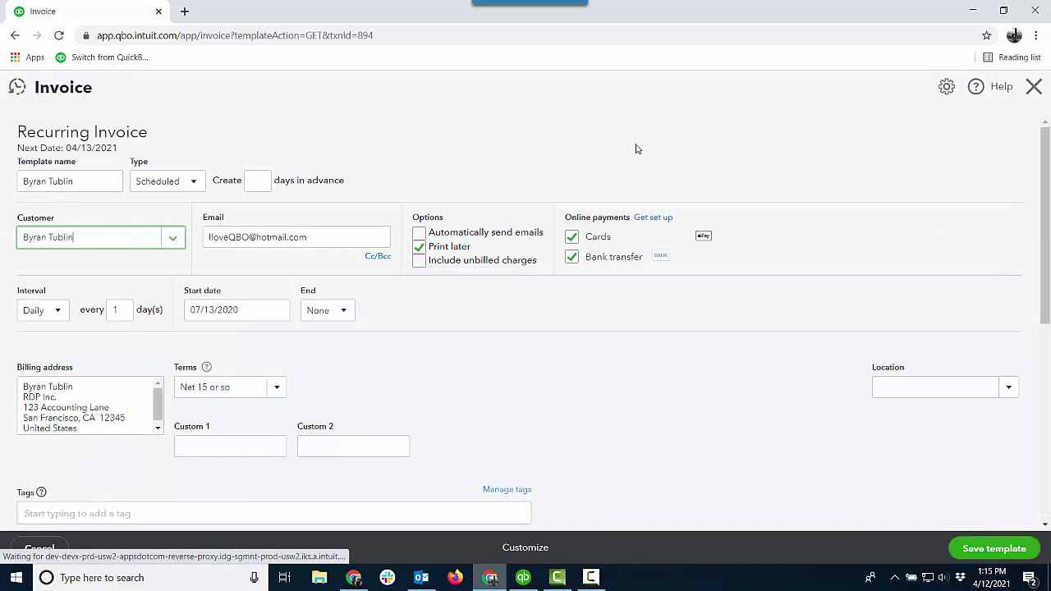
pyautogui.click(418, 261)
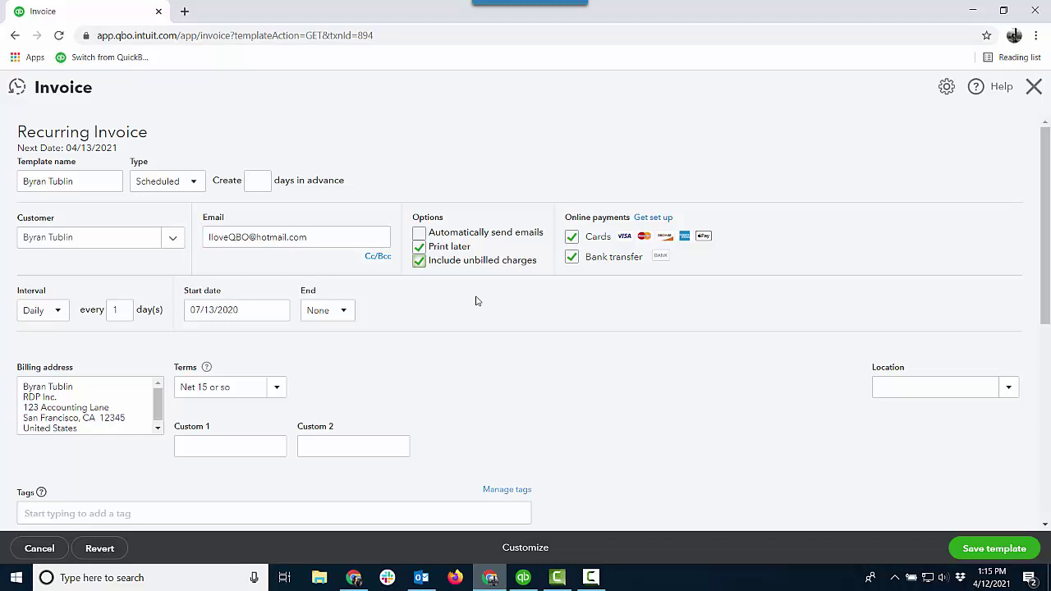
pyautogui.click(418, 233)
pyautogui.click(37, 548)
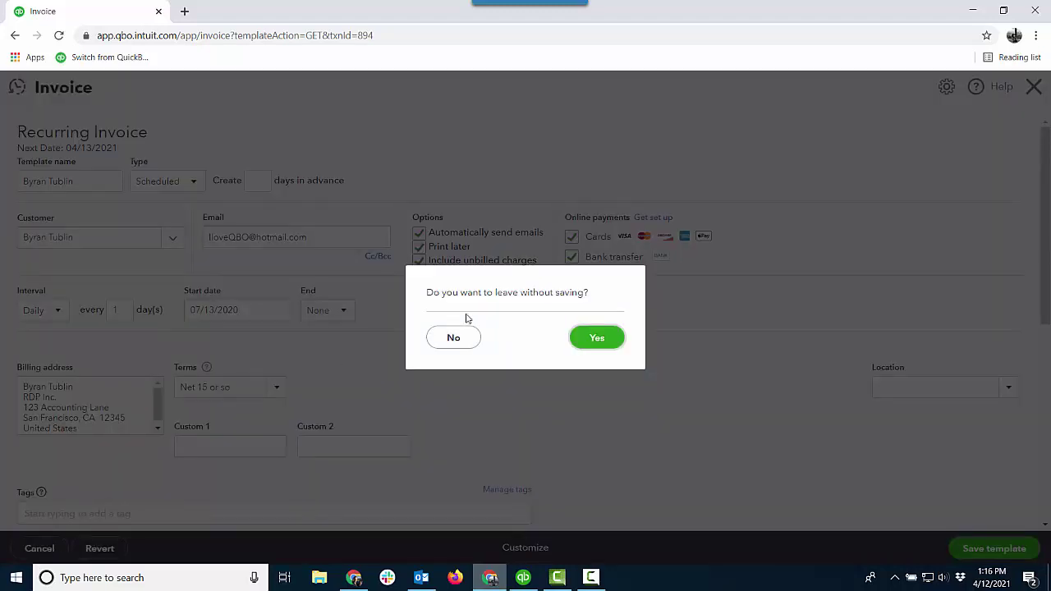
pyautogui.click(576, 340)
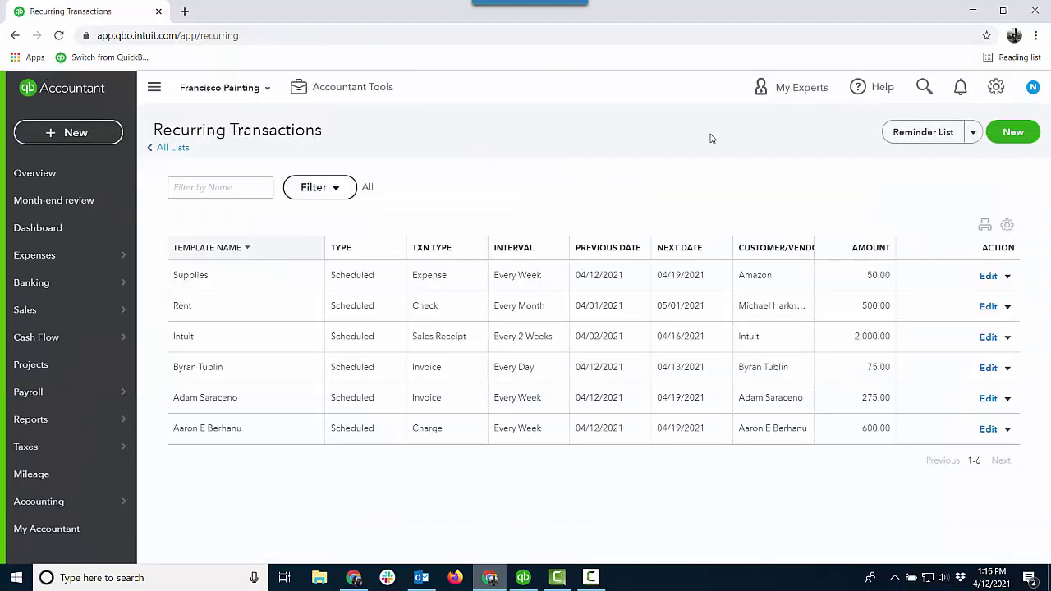
# Check the actions available for the Supplies template and view the recurring transaction reminder list.
pyautogui.click(1007, 276)
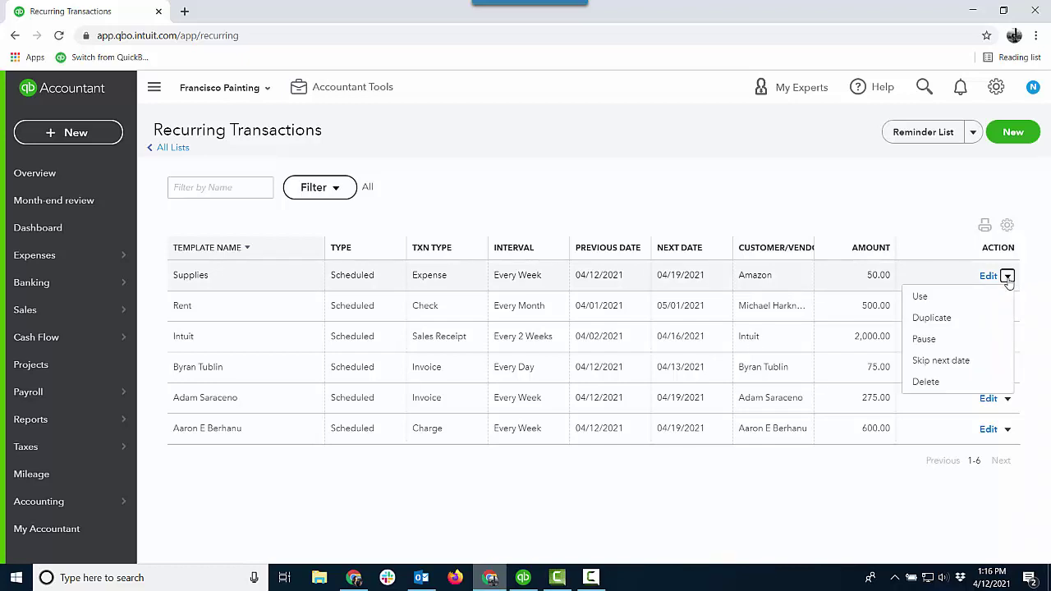
pyautogui.click(923, 134)
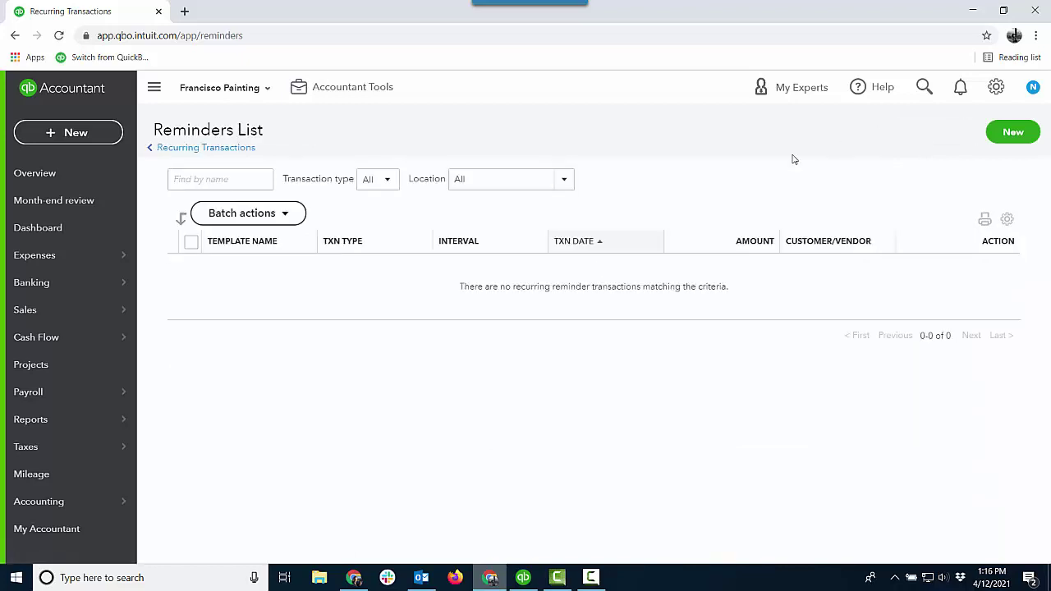
# Search the reports for "rec" and open the Recent Automatic Transactions report.
pyautogui.moveTo(122, 421)
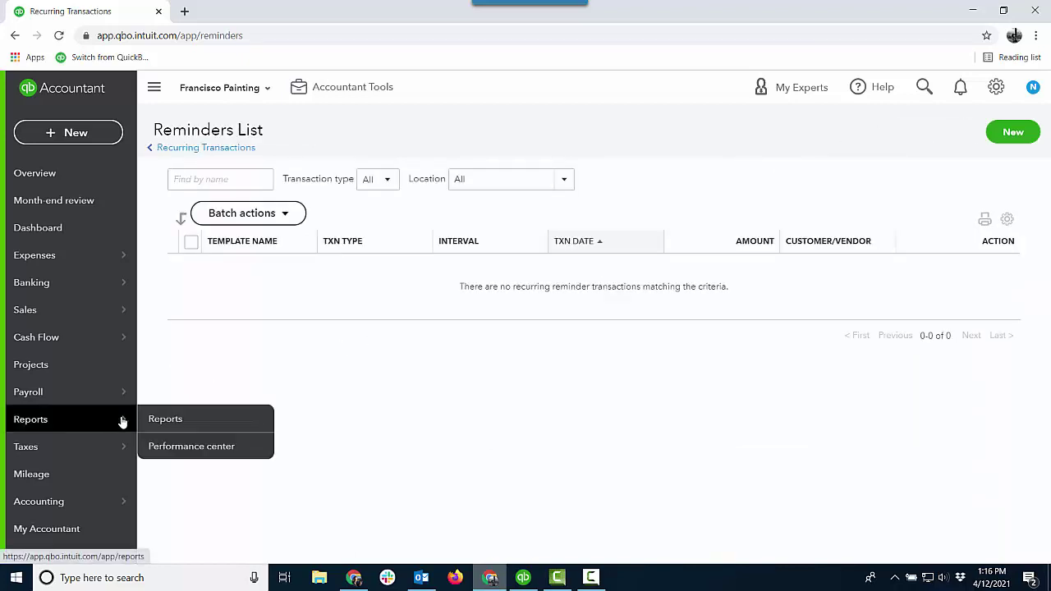
pyautogui.click(164, 418)
pyautogui.click(675, 216)
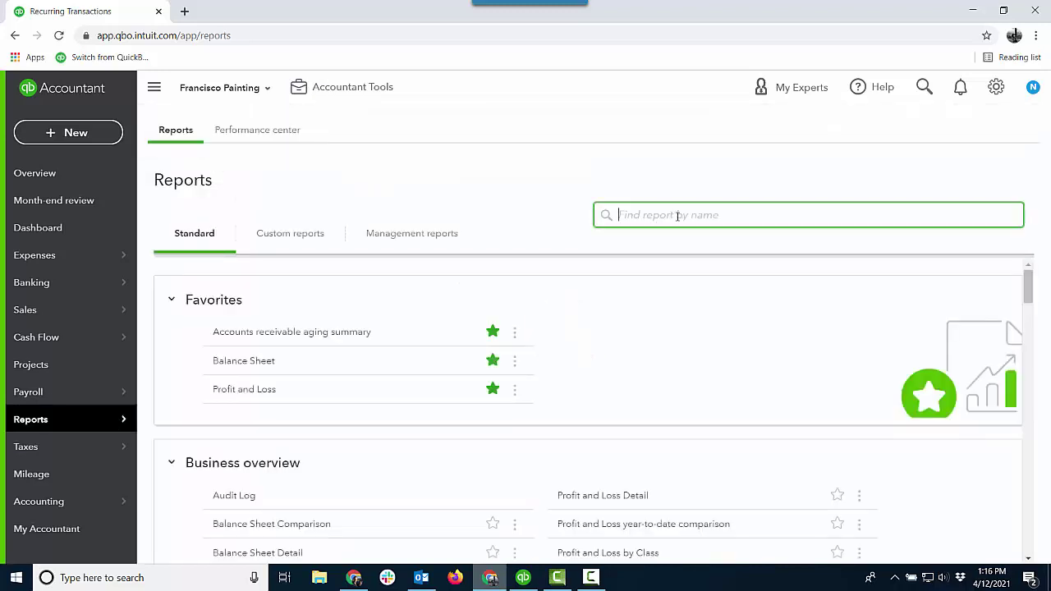
pyautogui.write('rec')
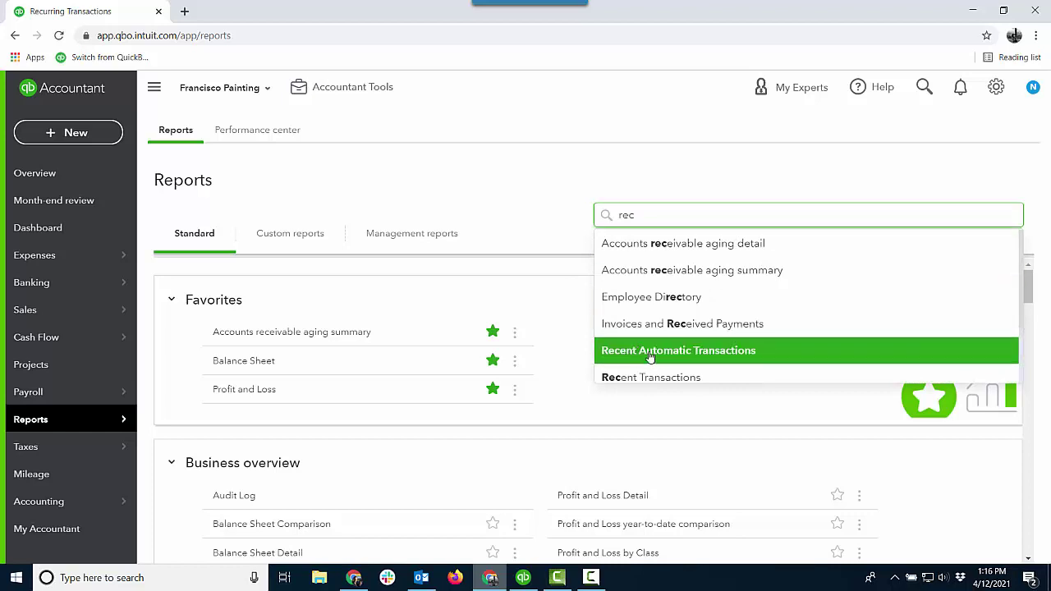
pyautogui.click(684, 352)
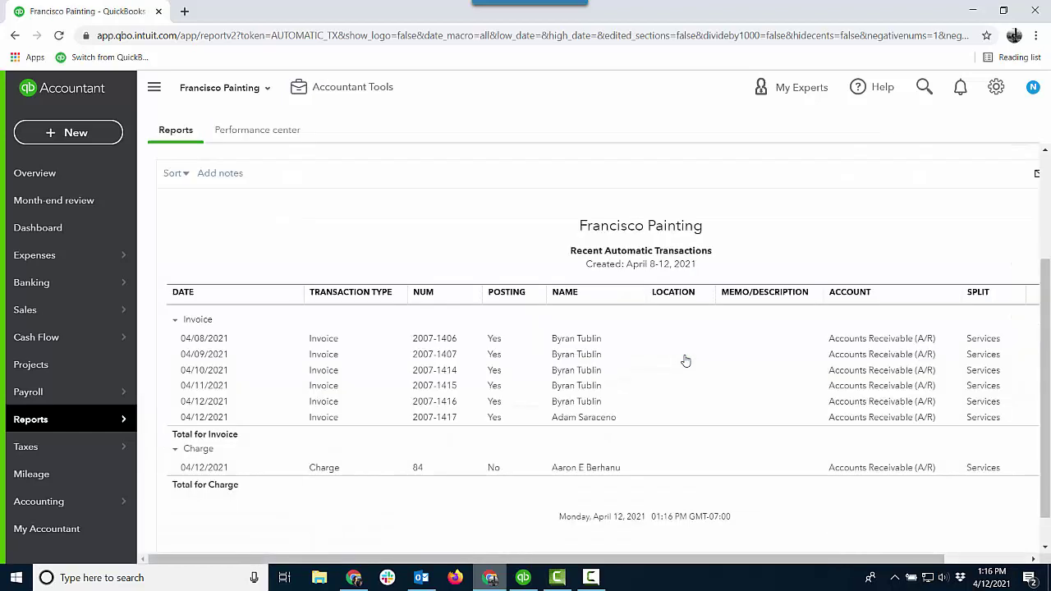
# Run the Recent Automatic Transactions report for the period Today and view its entries.
pyautogui.click(282, 227)
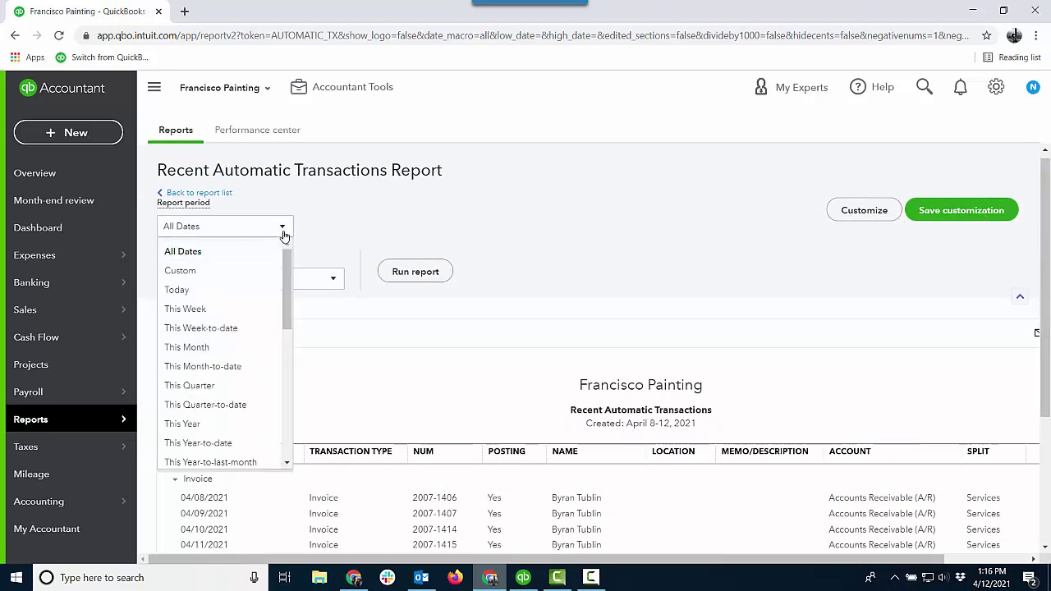
pyautogui.click(212, 289)
pyautogui.click(414, 272)
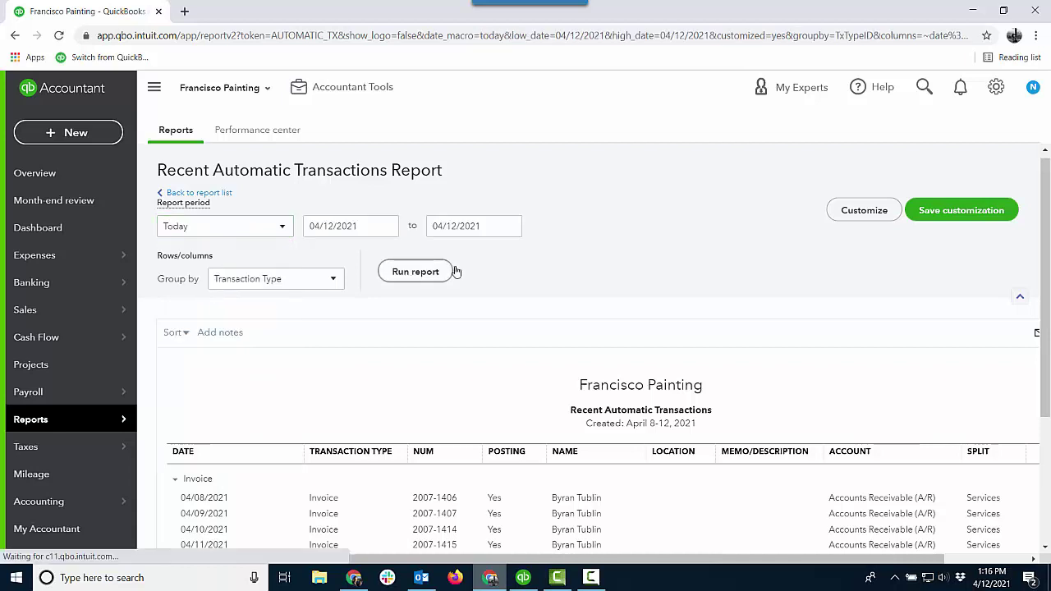
pyautogui.scroll(-1, 927, 270)
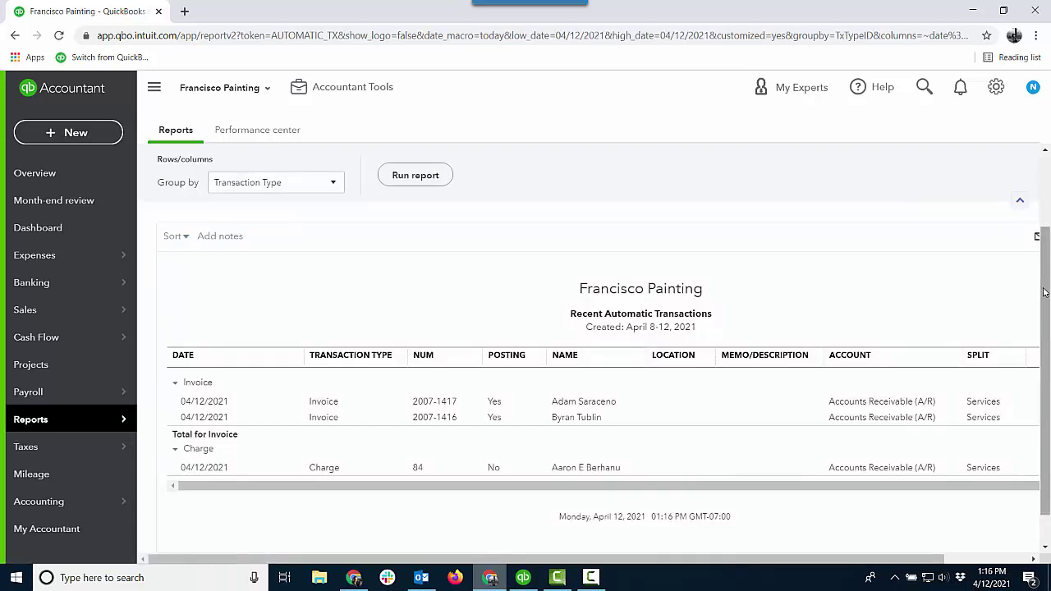
pyautogui.moveTo(1044, 292)
pyautogui.mouseDown()
pyautogui.moveTo(1048, 320)
pyautogui.moveTo(1048, 303)
pyautogui.mouseUp()
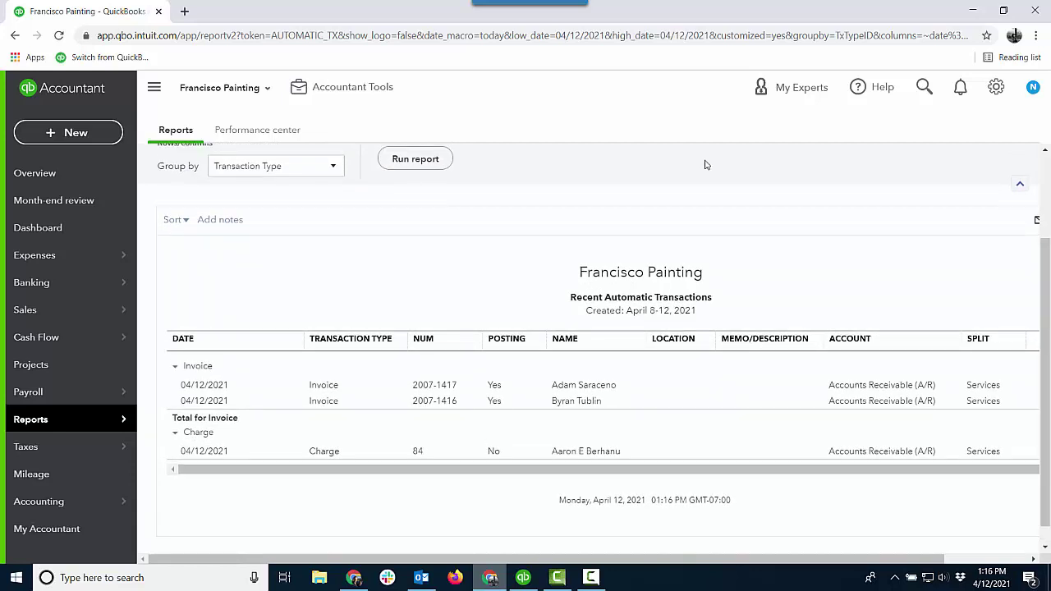